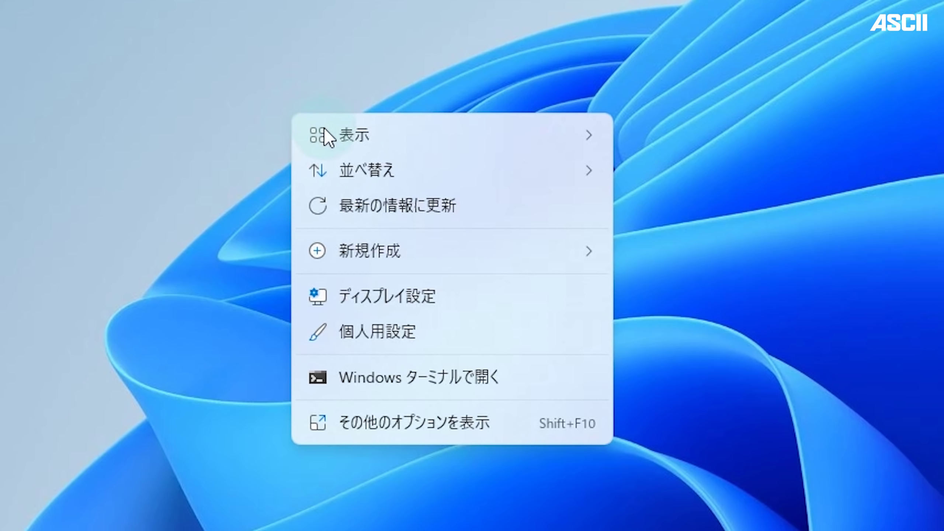
# Step: Create a new folder on the desktop with the default name and open it
pyautogui.moveTo(440, 253)
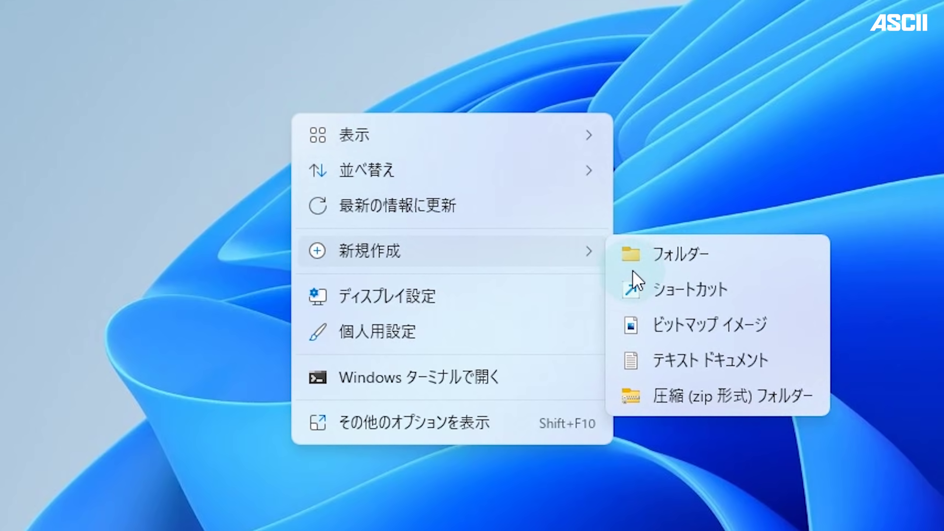
pyautogui.click(736, 257)
pyautogui.click(603, 364)
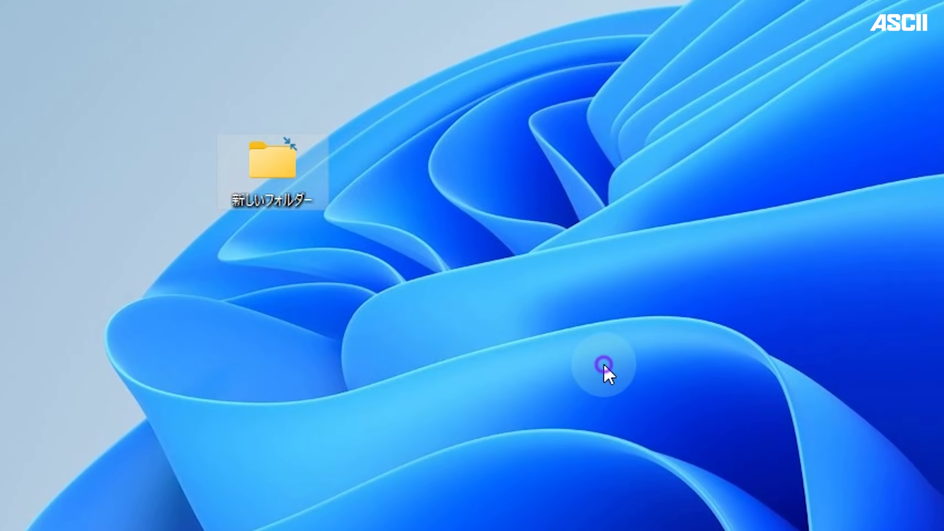
pyautogui.doubleClick(281, 153)
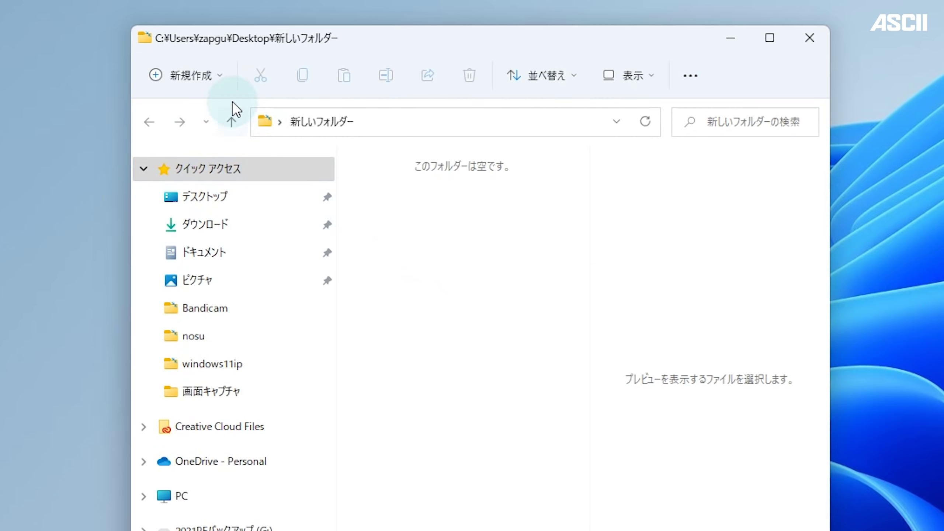
# Step: Create a new text document with the default name inside the 新しいフォルダー folder
pyautogui.click(224, 78)
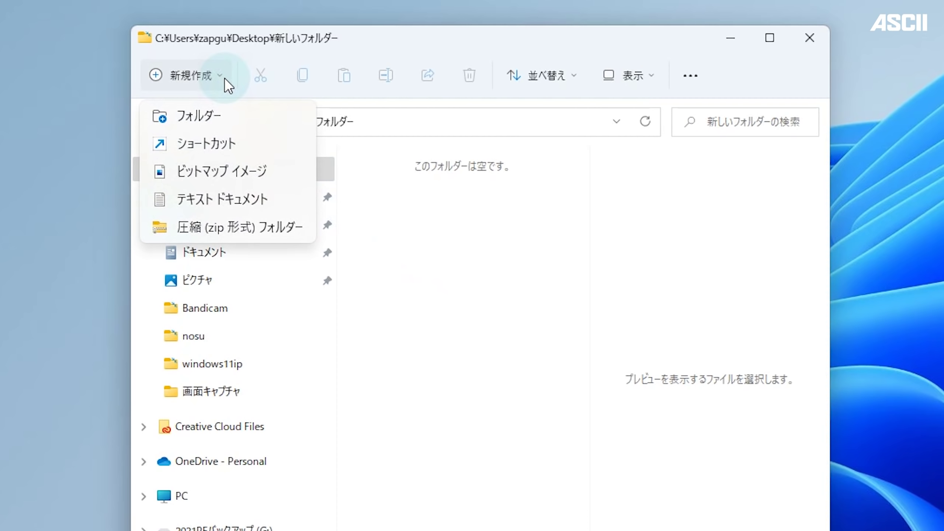
pyautogui.click(428, 271)
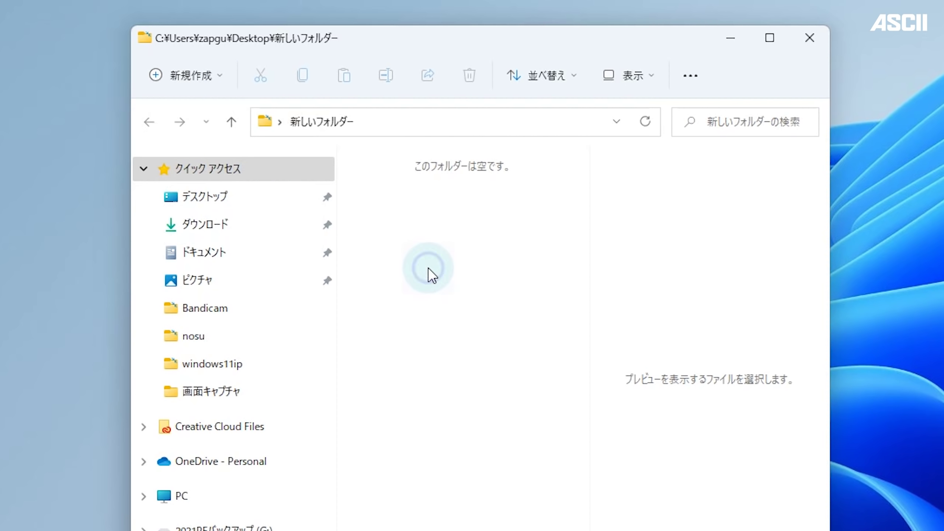
pyautogui.rightClick(429, 270)
pyautogui.moveTo(548, 407)
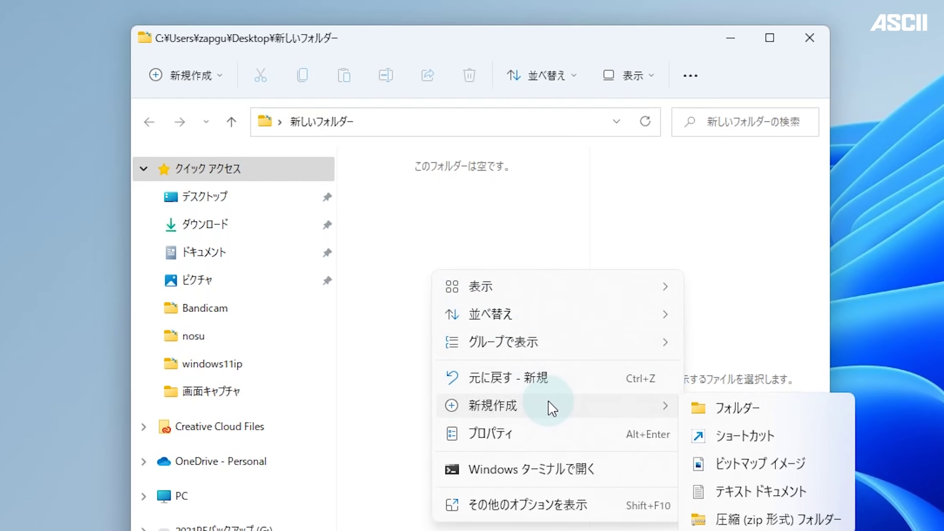
pyautogui.click(803, 491)
pyautogui.press('Return')
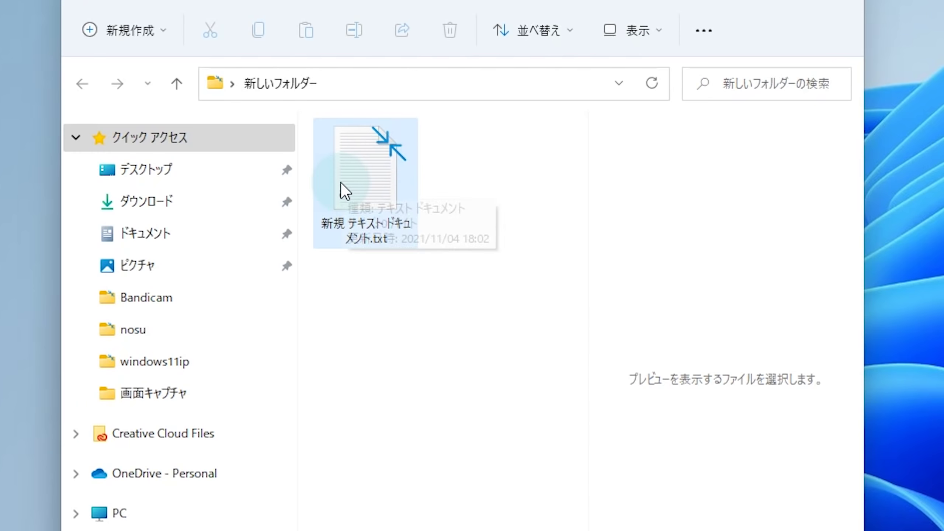
# Step: Copy 新規 テキスト ドキュメント.txt and check the paste option offered in the folder's empty space
pyautogui.click(363, 169)
pyautogui.rightClick(362, 169)
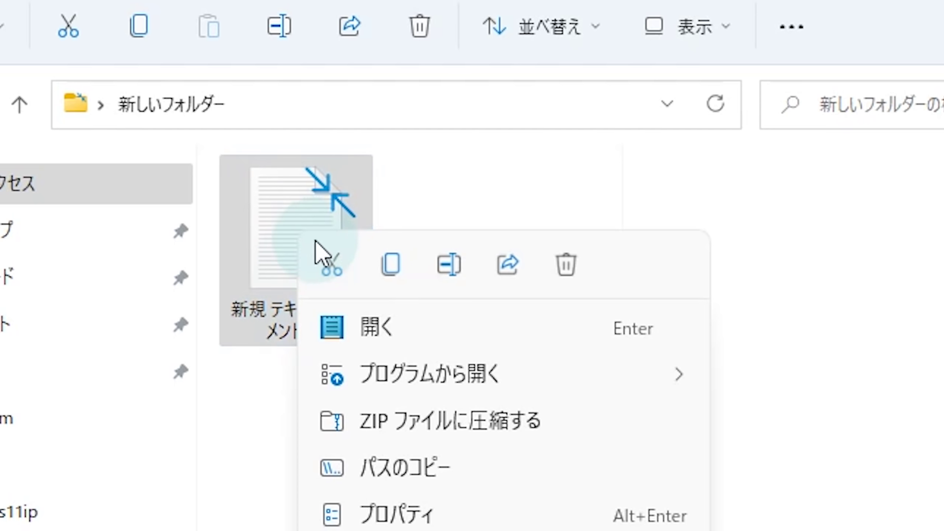
pyautogui.click(400, 277)
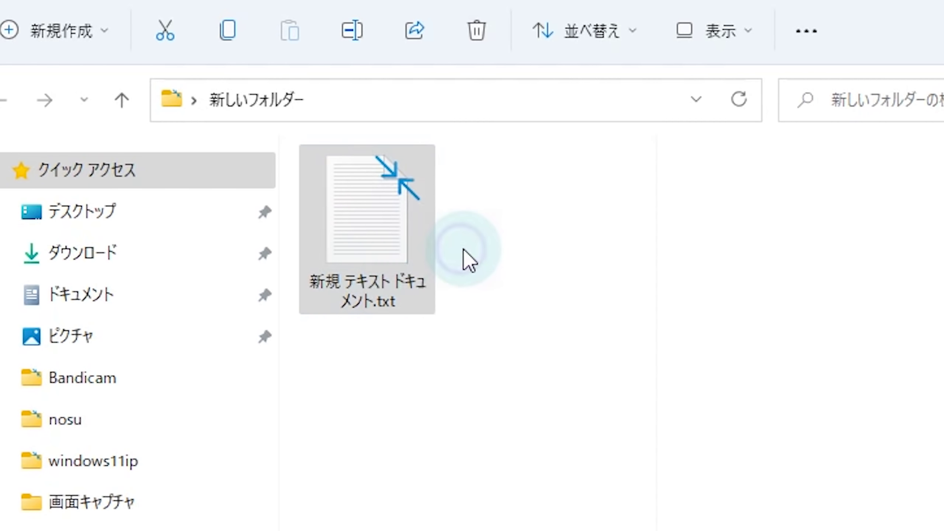
pyautogui.click(376, 400)
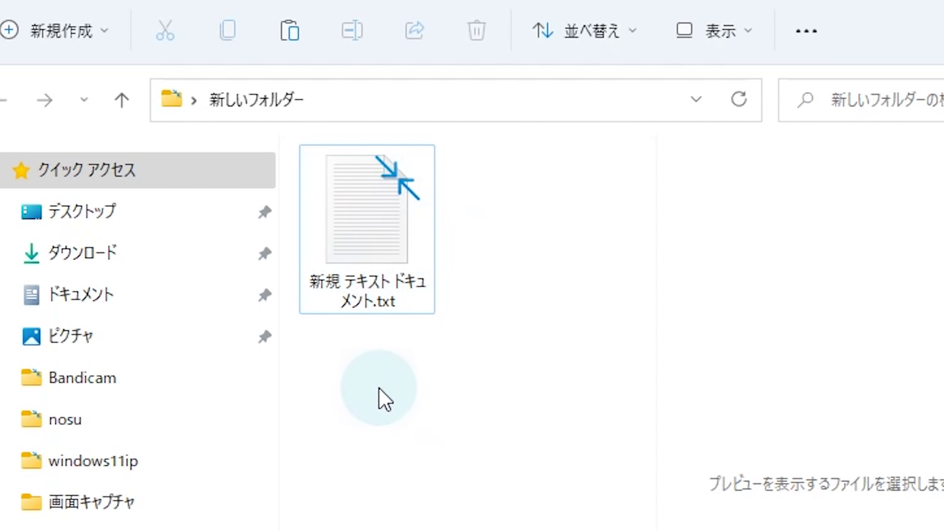
pyautogui.rightClick(379, 389)
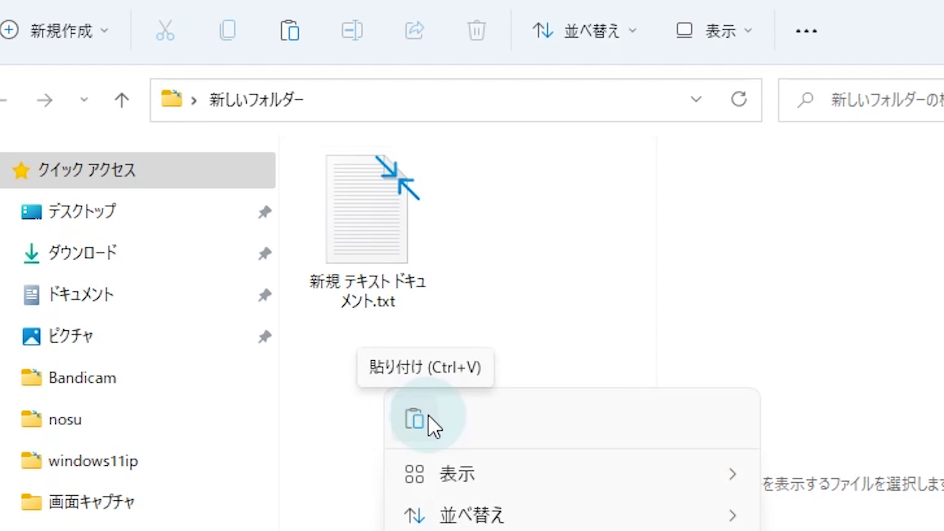
pyautogui.click(528, 232)
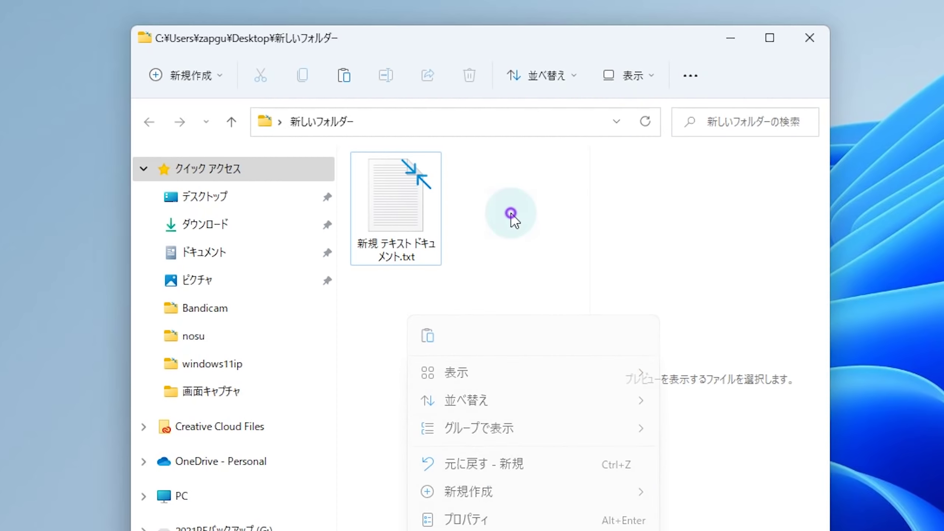
# Step: Close the folder window and move the 新しいフォルダー folder to the lower-left area of the desktop
pyautogui.click(810, 44)
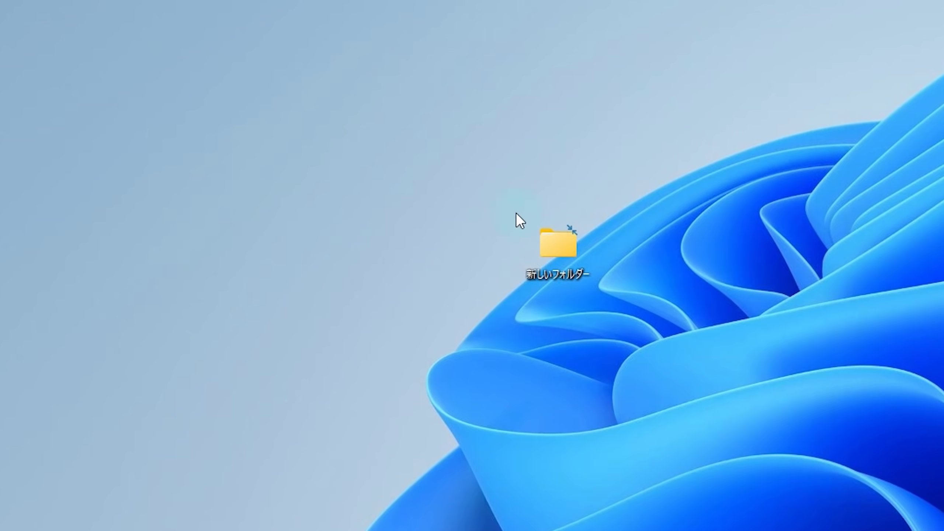
pyautogui.moveTo(558, 242); pyautogui.dragTo(119, 416)
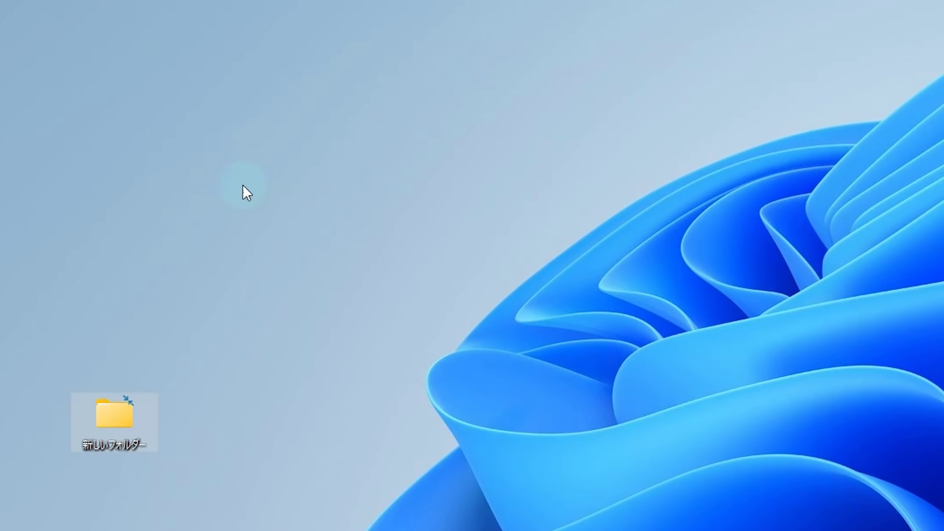
pyautogui.rightClick(339, 113)
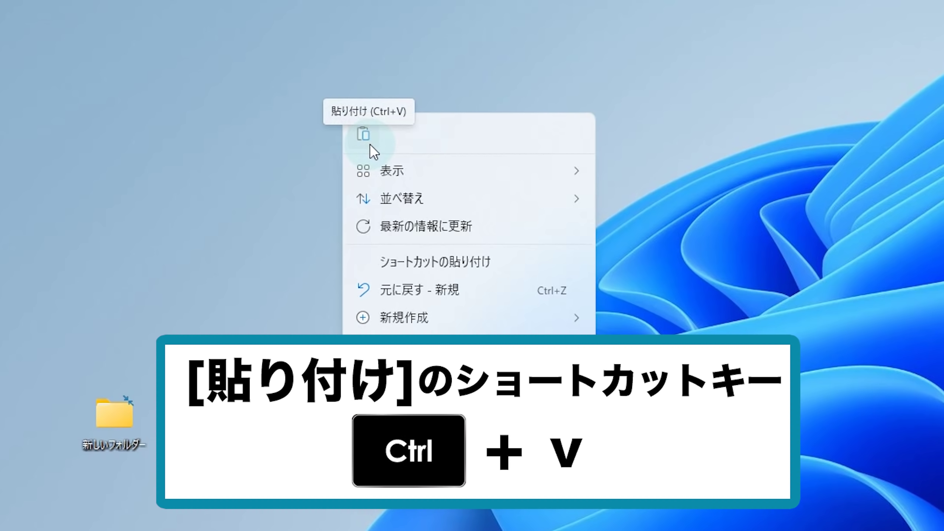
pyautogui.click(274, 264)
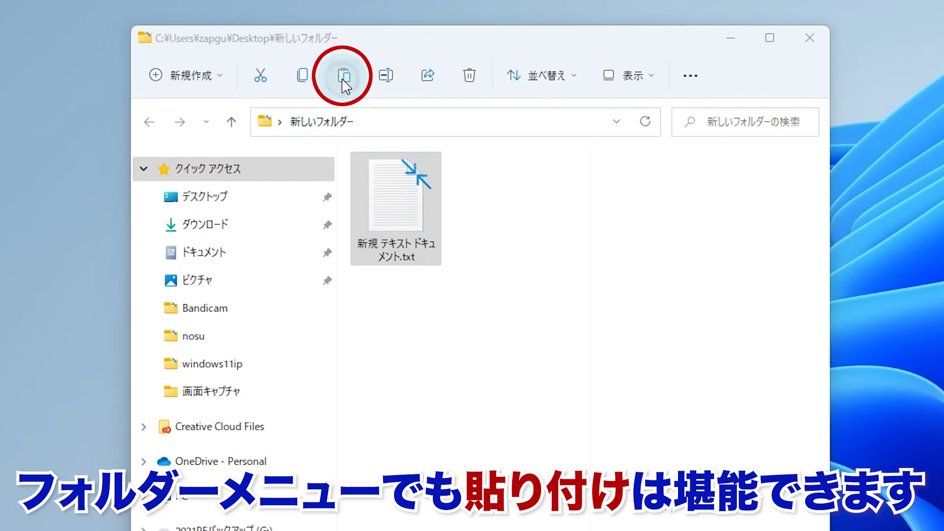
# Step: Paste copies of the copied text document repeatedly into the 新しいフォルダー folder
pyautogui.click(343, 79)
pyautogui.click(342, 80)
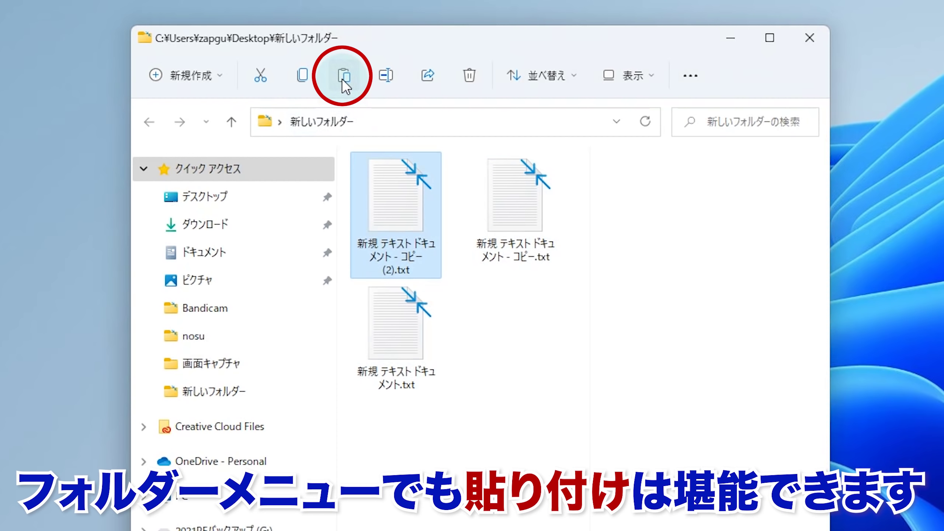
pyautogui.click(342, 79)
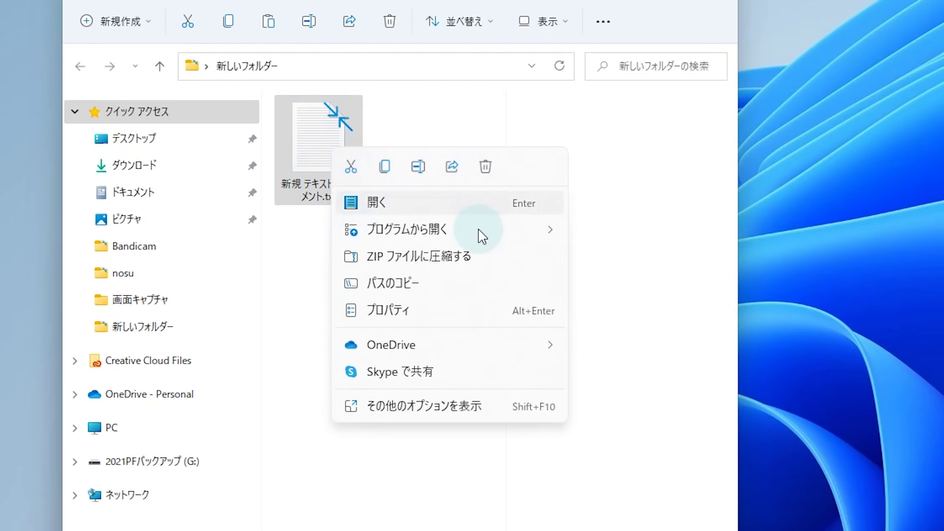
# Step: Open the sharing options for 新規 テキスト ドキュメント.txt and show the device choices for nearby sharing (近距離共有)
pyautogui.moveTo(480, 237)
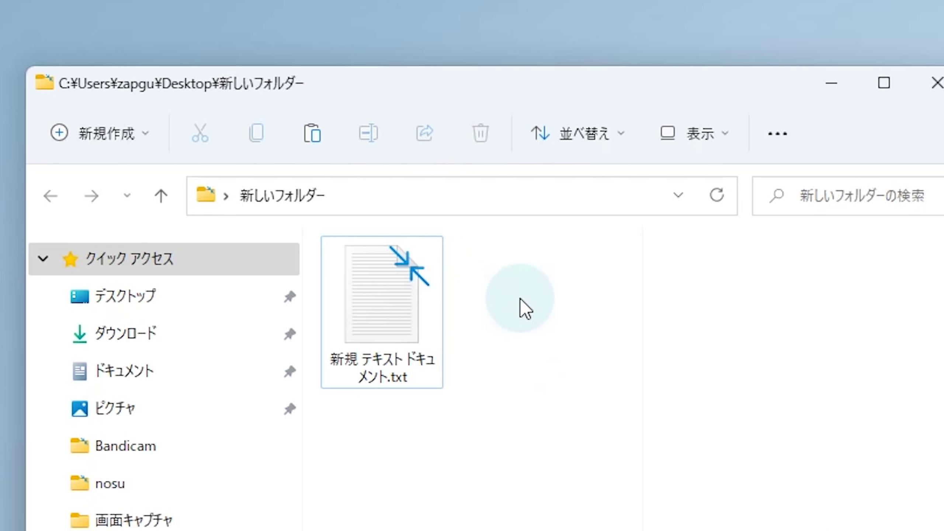
pyautogui.click(395, 314)
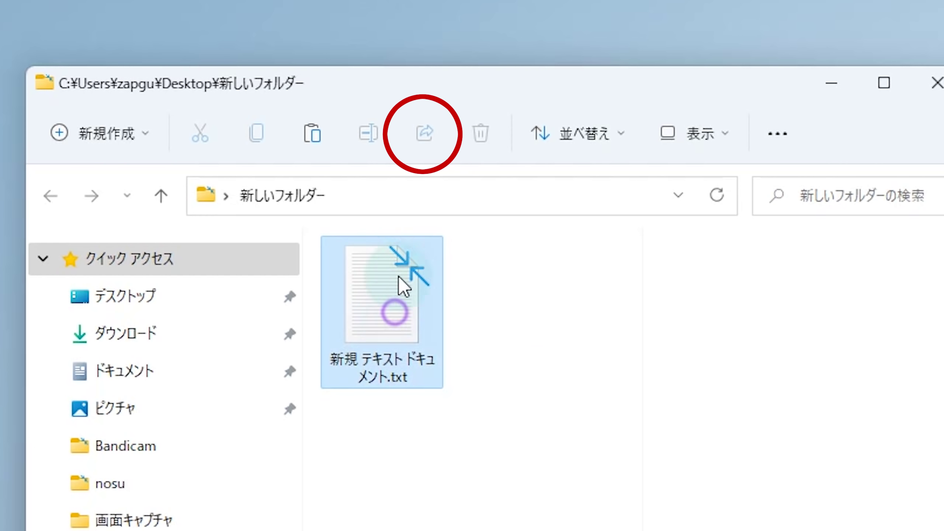
pyautogui.click(435, 139)
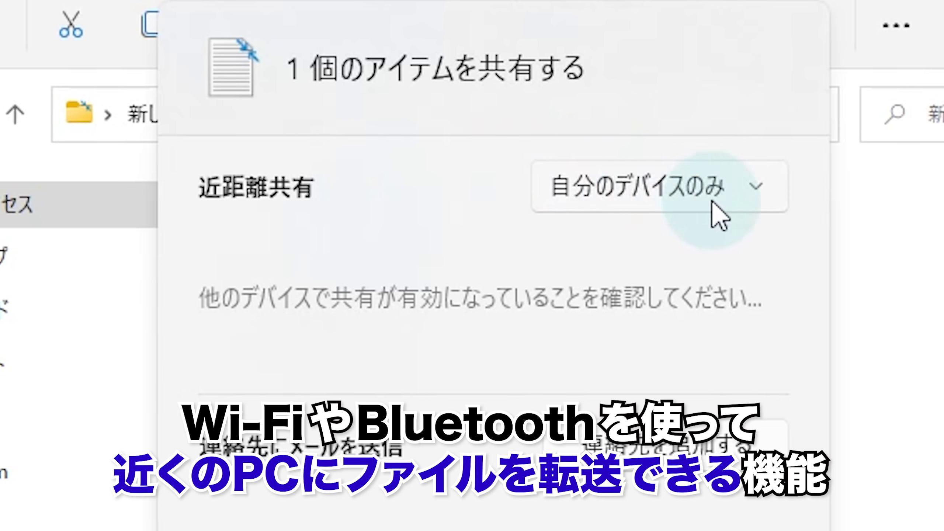
pyautogui.click(764, 202)
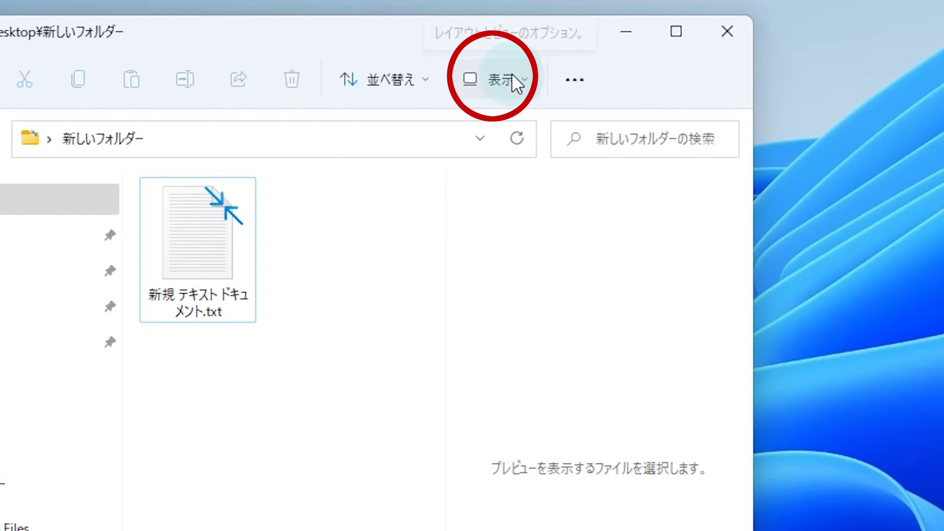
# Step: Enable コンパクト ビュー to reduce the spacing between items, and look at the additional 表示 options
pyautogui.click(517, 77)
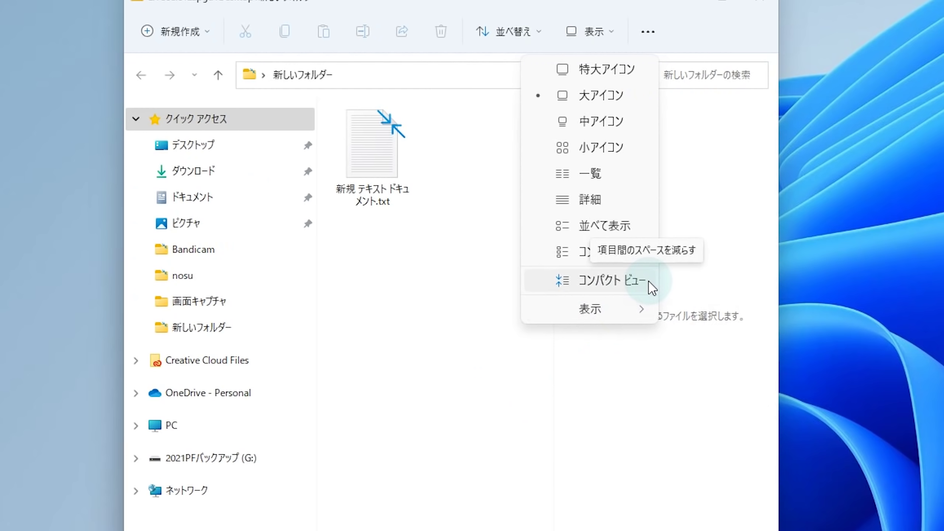
pyautogui.click(652, 289)
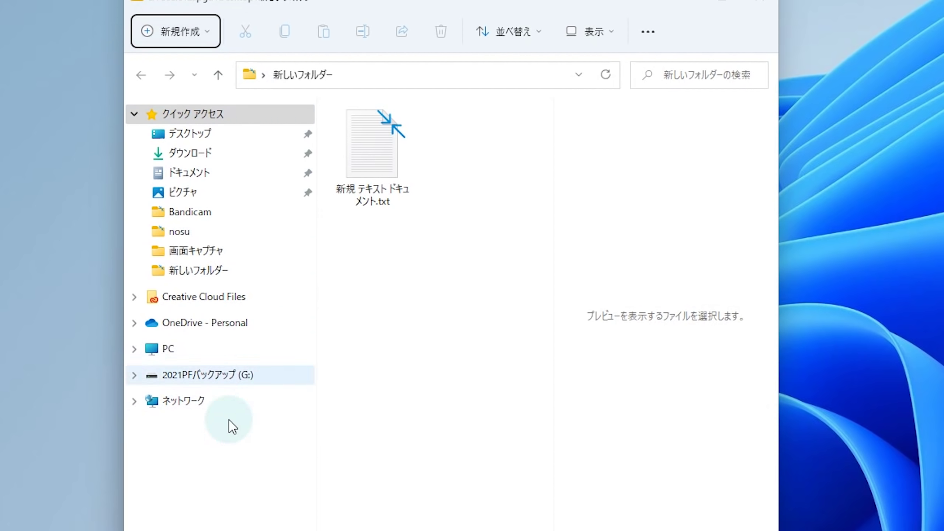
pyautogui.click(608, 35)
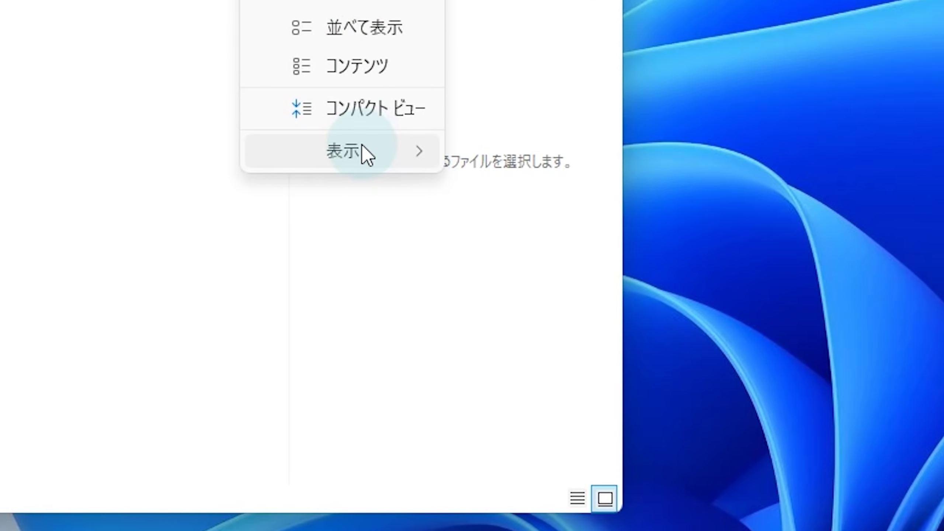
pyautogui.moveTo(362, 147)
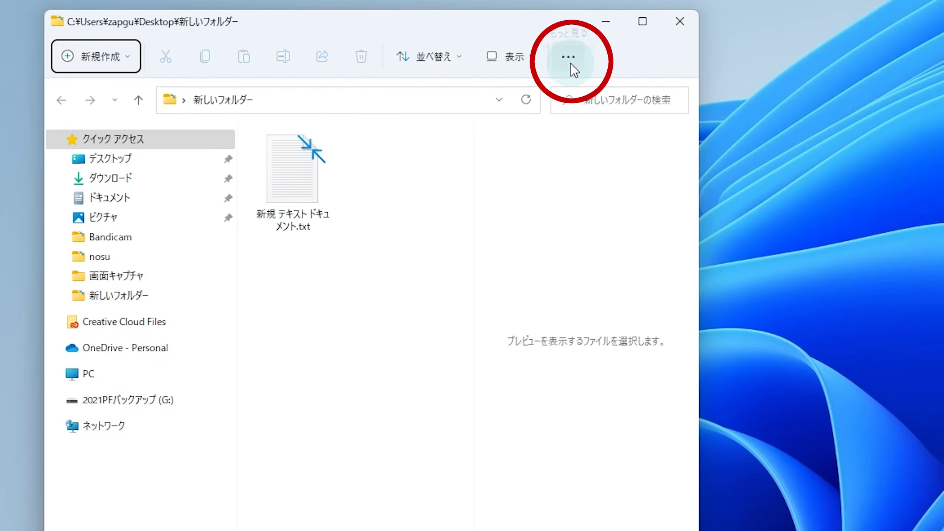
# Step: Open the folder options and look through the advanced settings (詳細設定) for the folder view
pyautogui.click(570, 63)
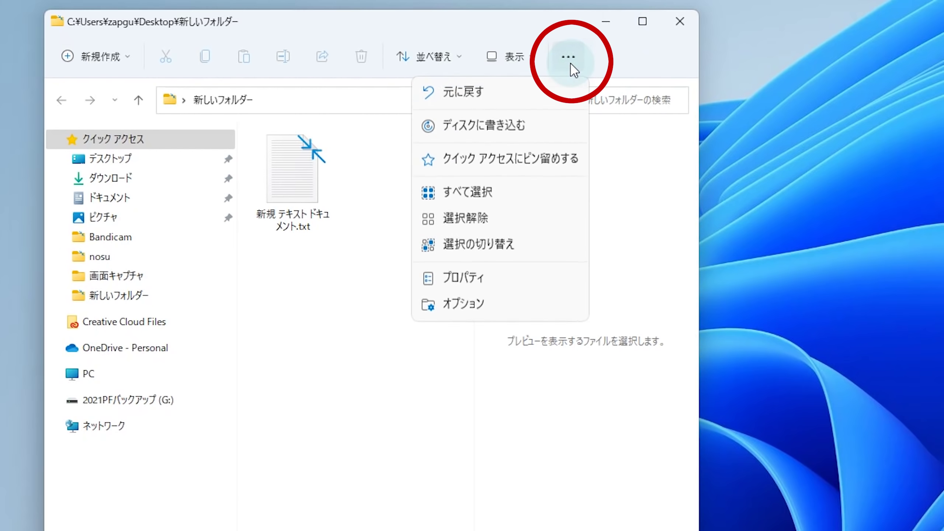
pyautogui.click(522, 285)
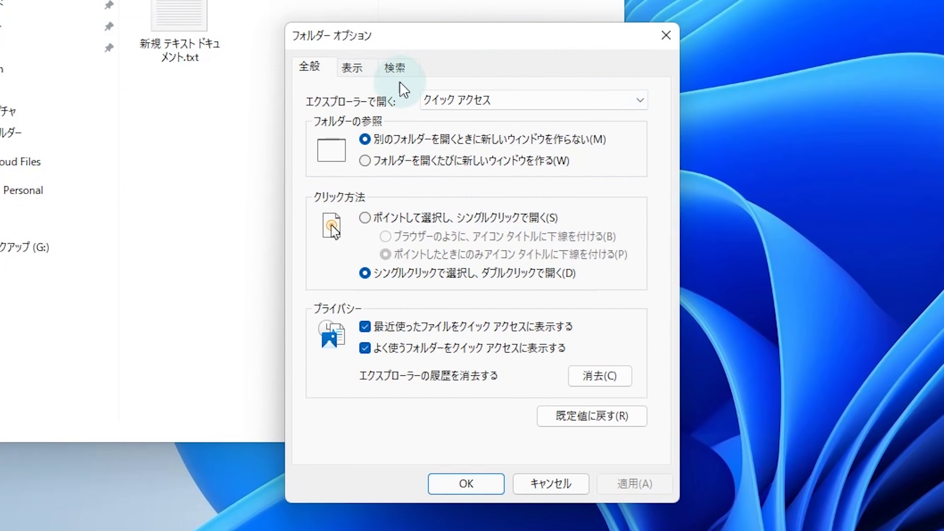
pyautogui.click(348, 69)
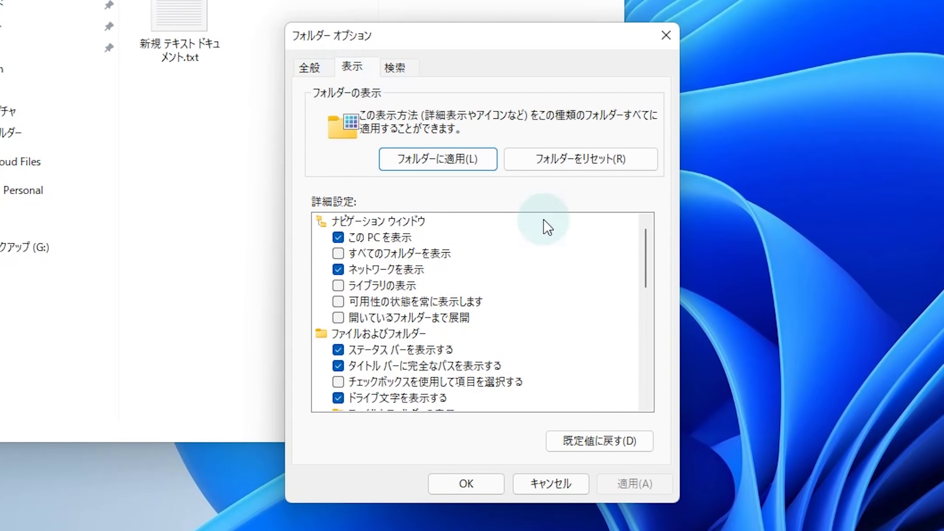
pyautogui.scroll(-5, 604, 354)
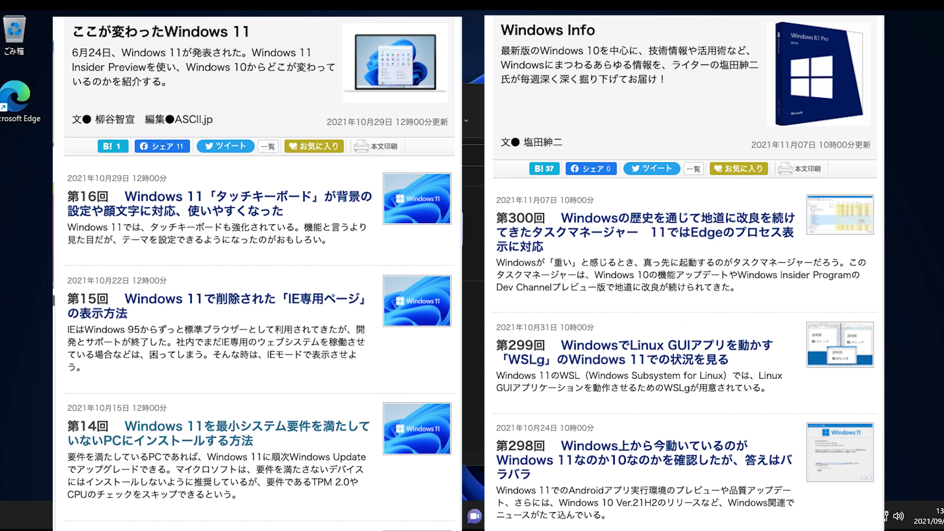